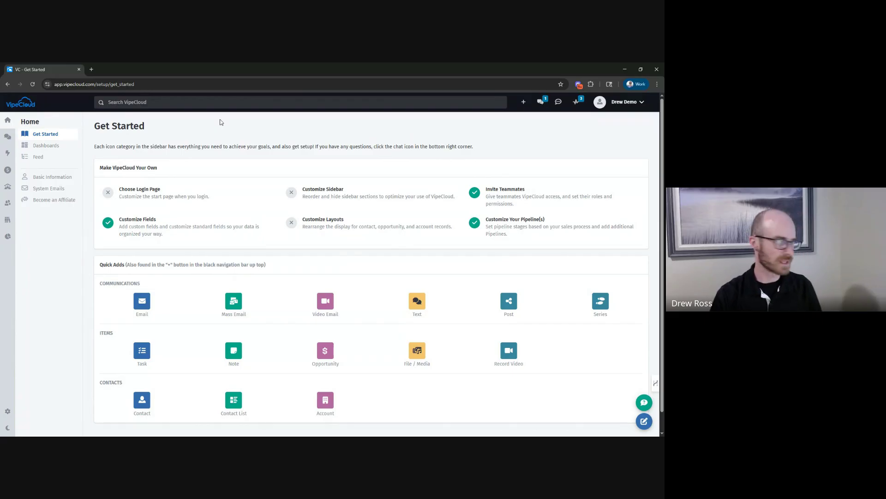
Open the contact lists and select Example list and Customer List.
click(9, 204)
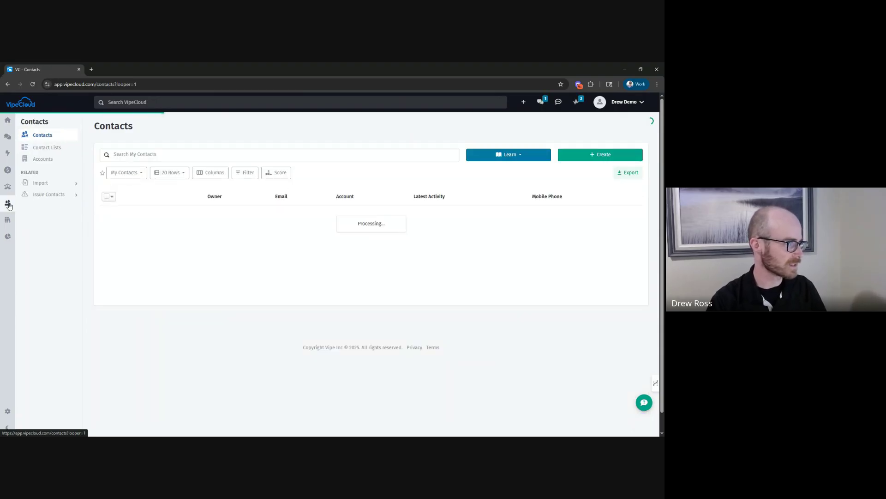
click(58, 150)
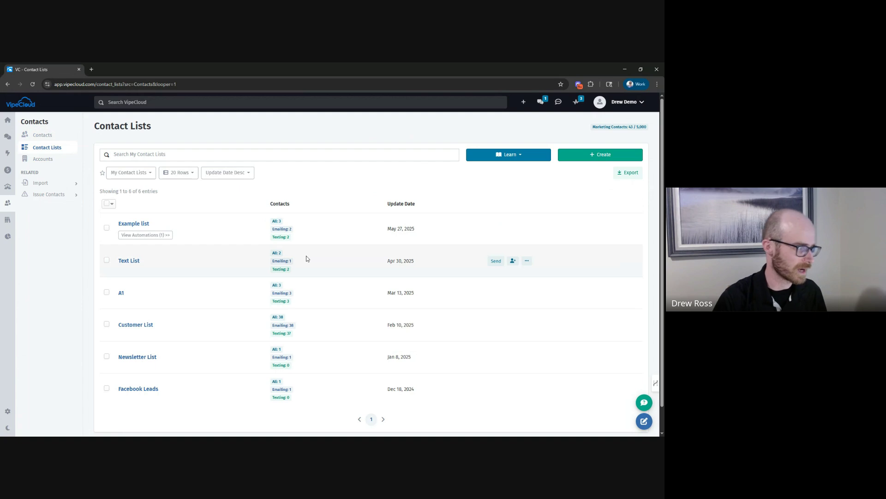
click(107, 227)
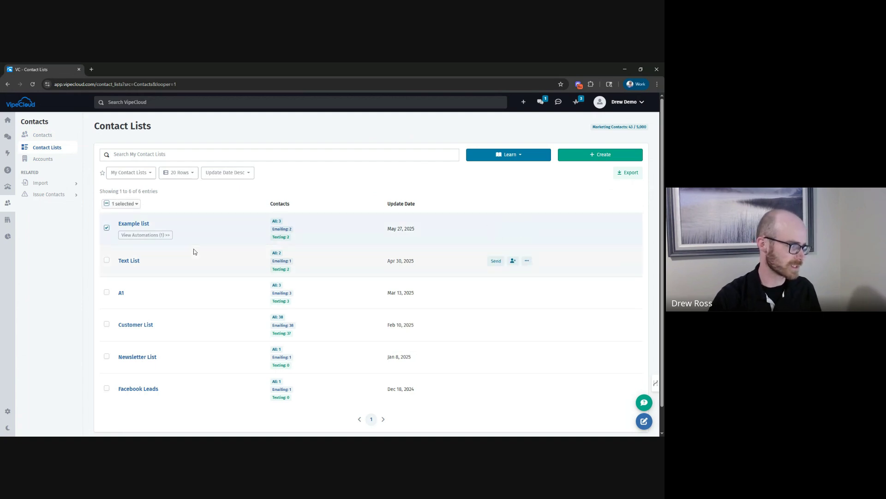
click(108, 325)
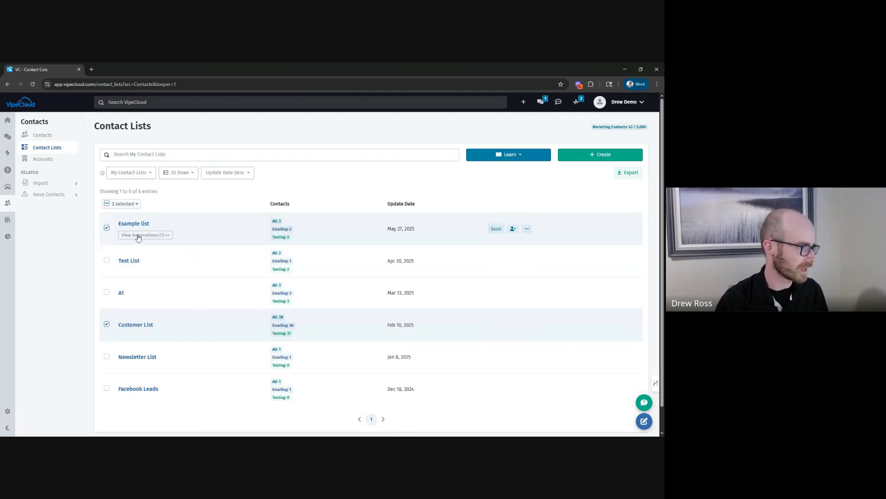
Start a segment from the two selected contact lists and name it "Big marketing list".
click(133, 206)
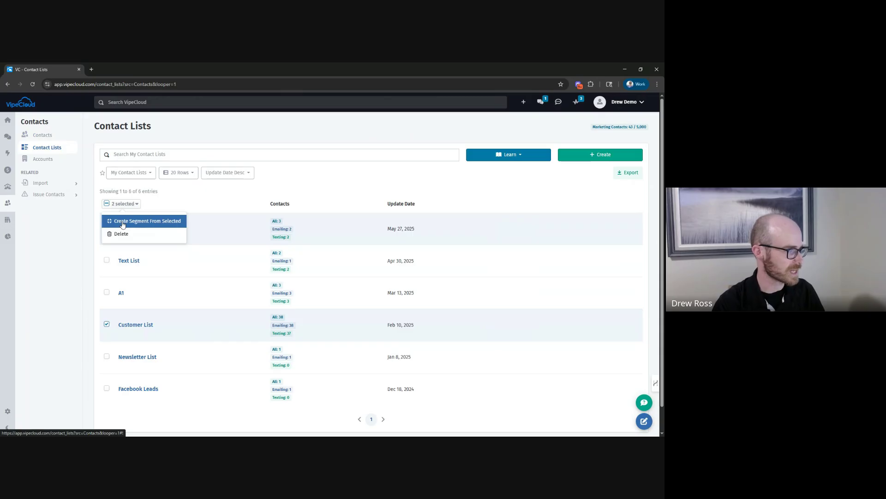
click(132, 222)
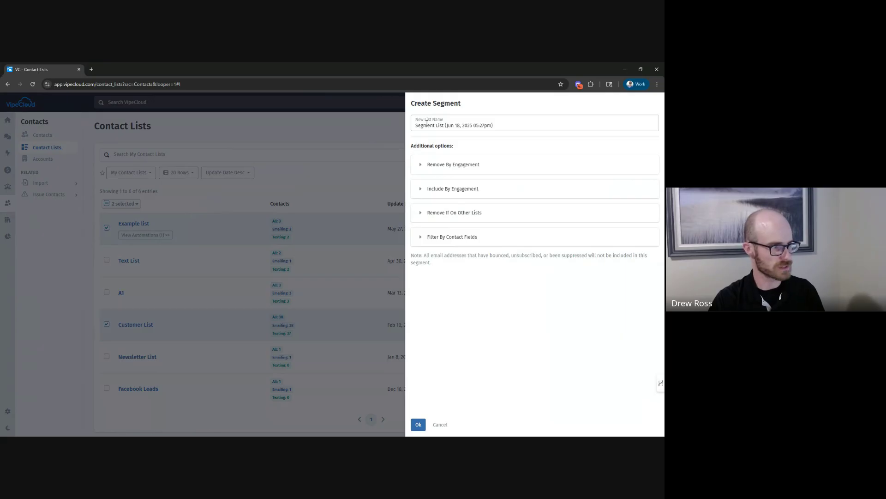
click(502, 125)
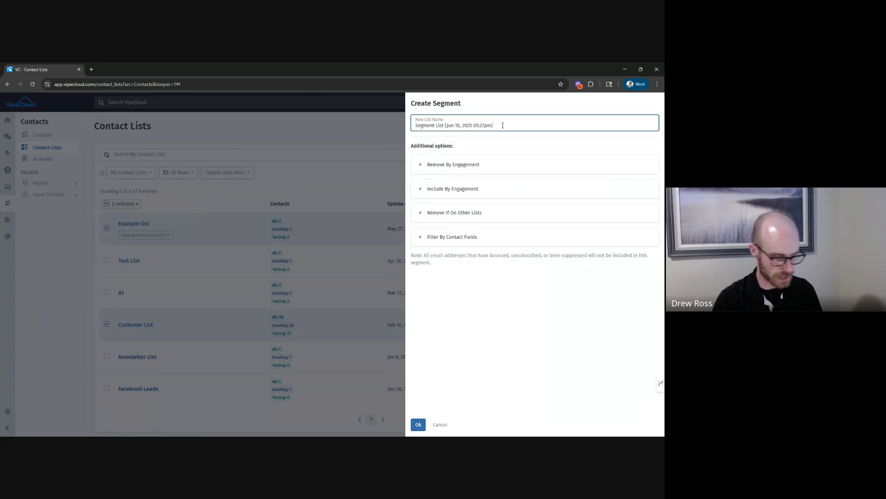
key(ctrl+a)
key(BackSpace)
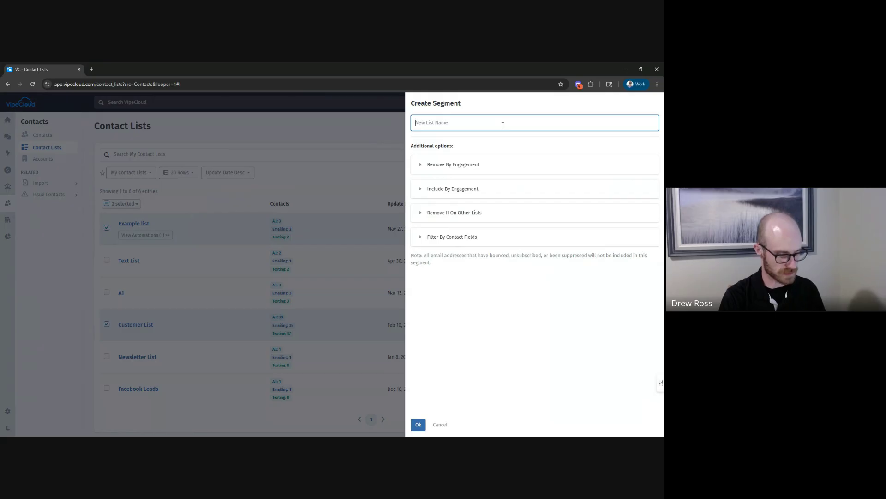
text(Big marketing list)
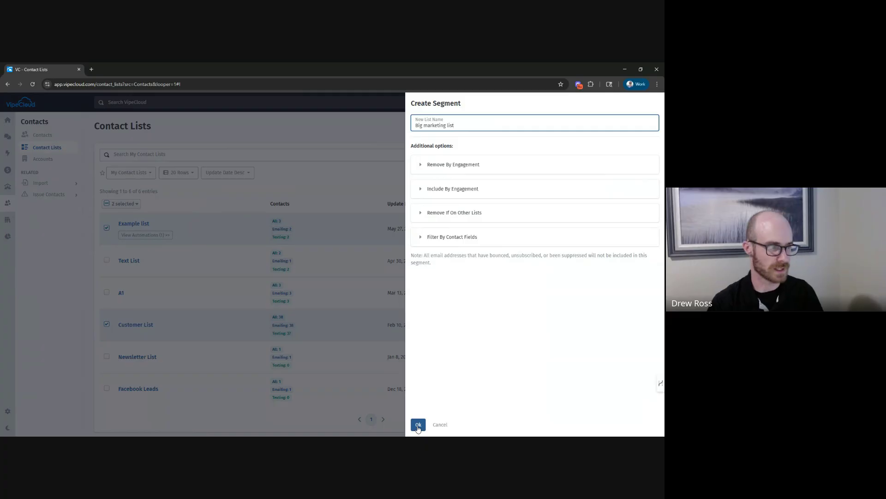
click(492, 375)
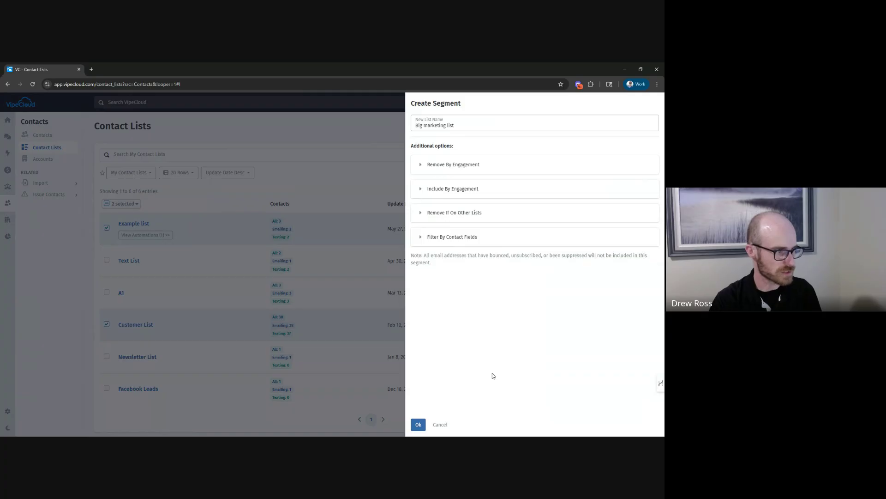
Examine the segment's options for removing or including contacts by engagement and for removing those on other lists.
click(452, 166)
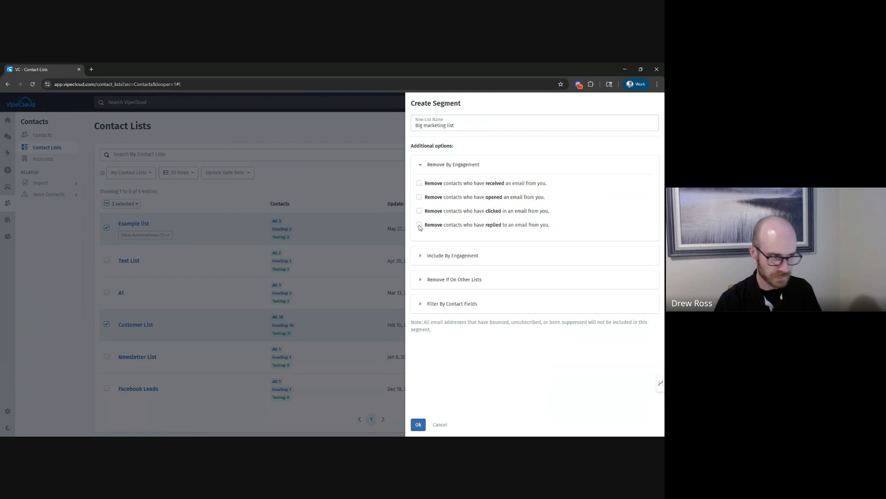
click(432, 165)
click(455, 193)
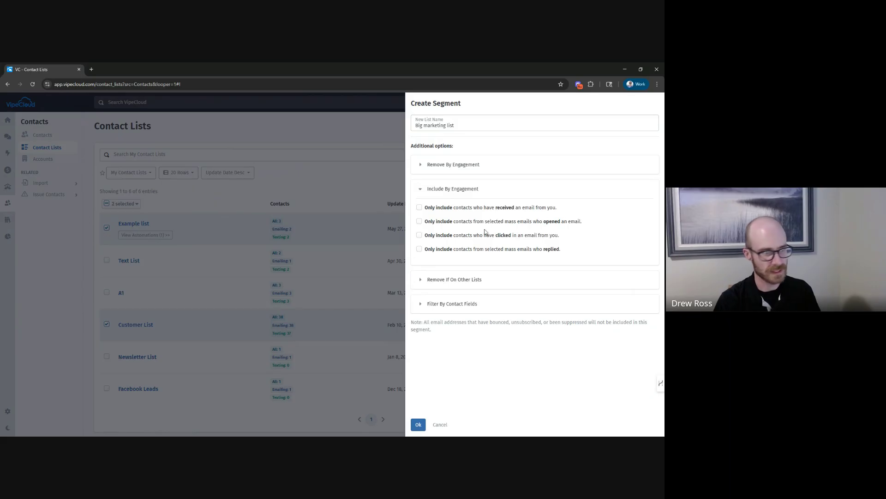
click(461, 189)
click(440, 214)
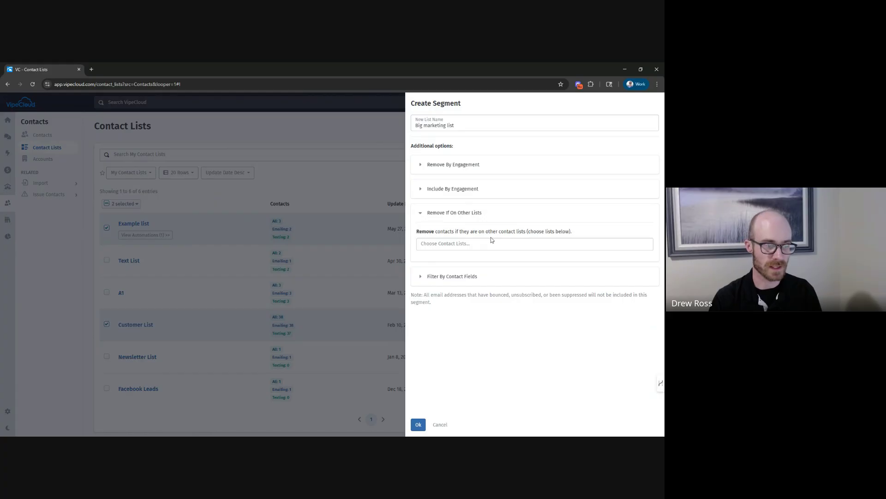
click(462, 245)
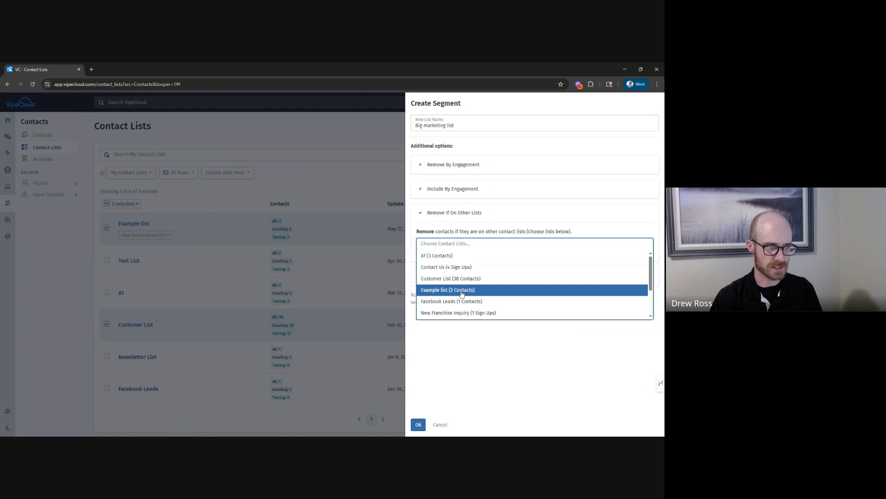
click(489, 396)
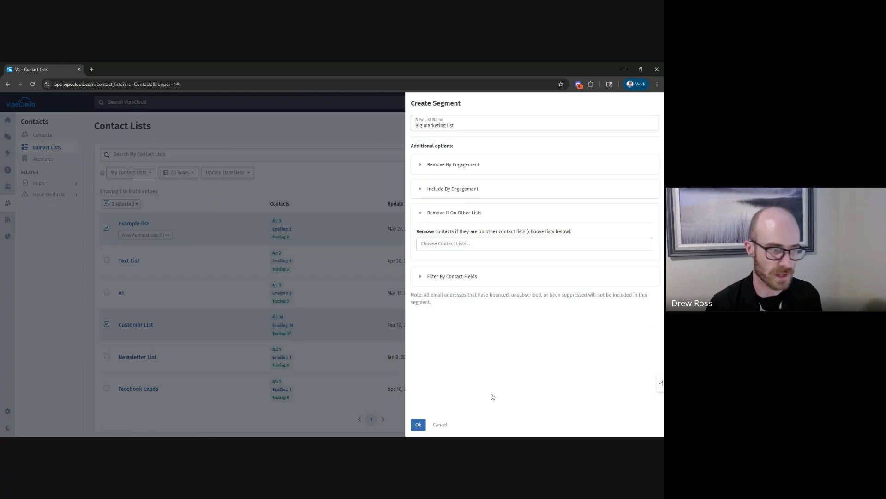
Filter the segment by contact field to State is ID, and discard the segment without creating it.
click(453, 275)
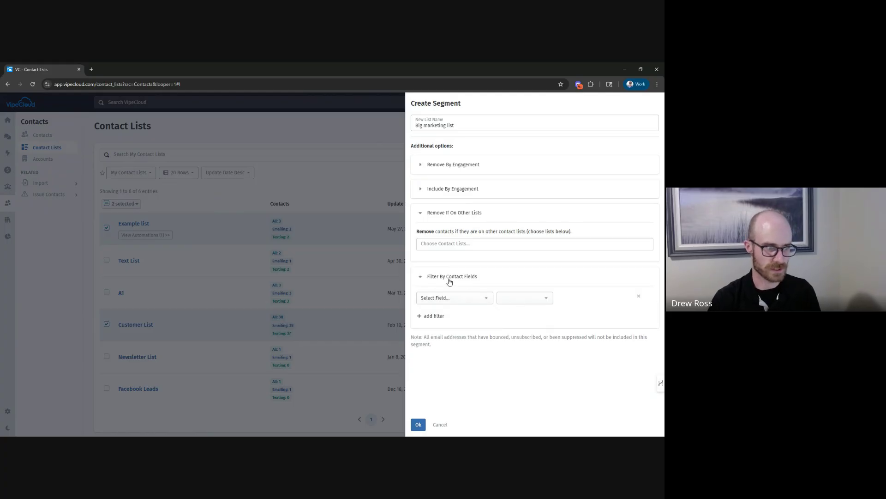
click(454, 298)
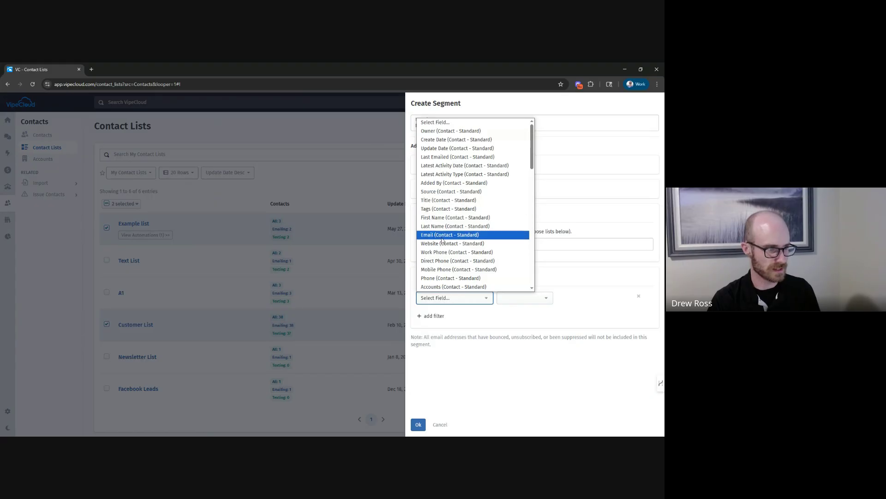
scroll(457, 249, down, 6)
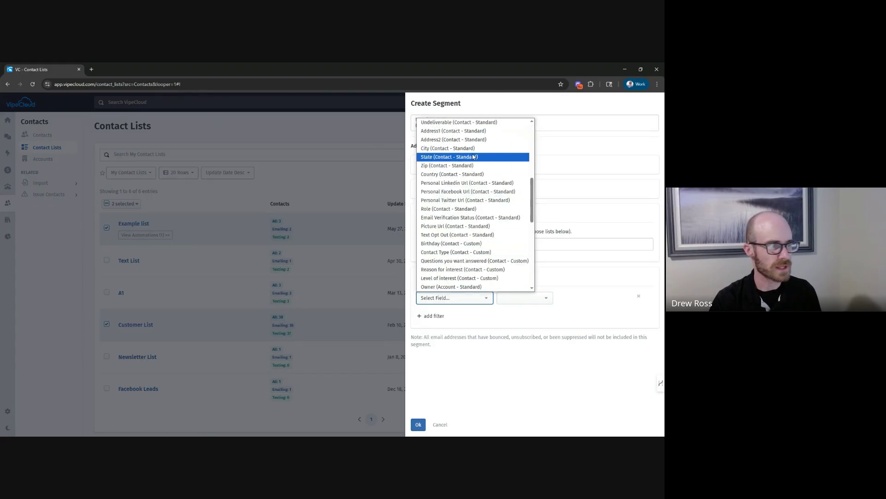
click(445, 156)
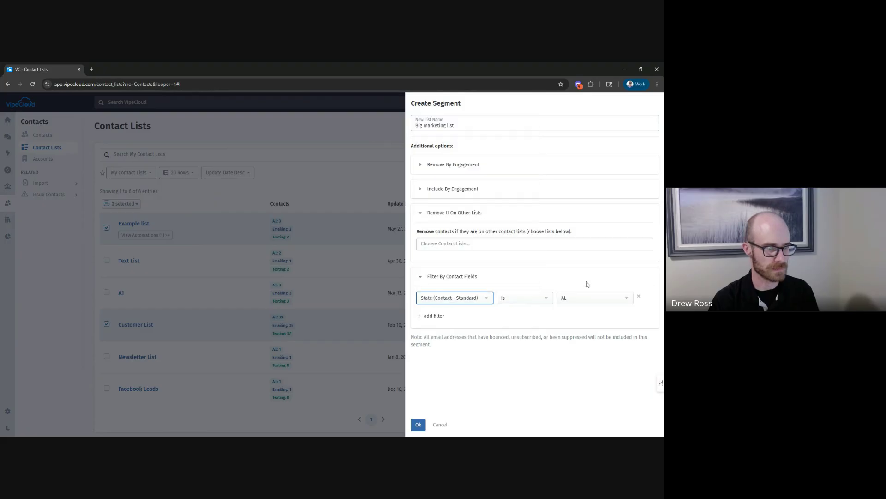
click(575, 298)
click(576, 240)
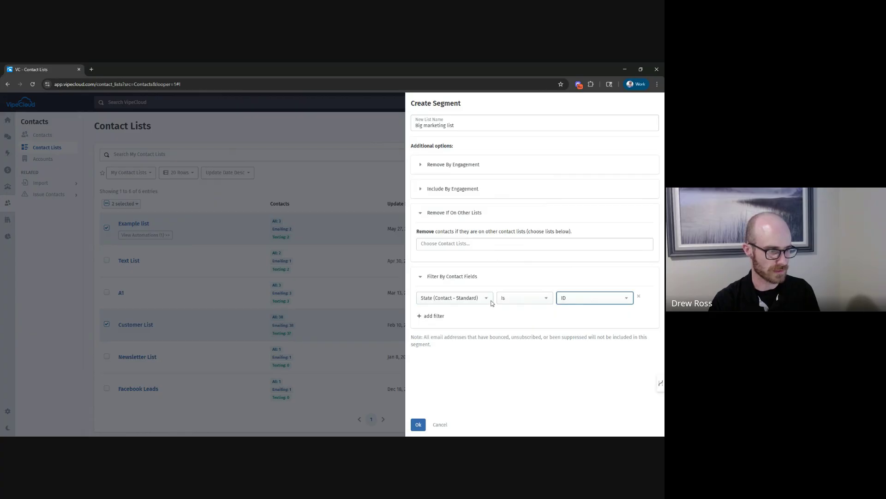
click(635, 298)
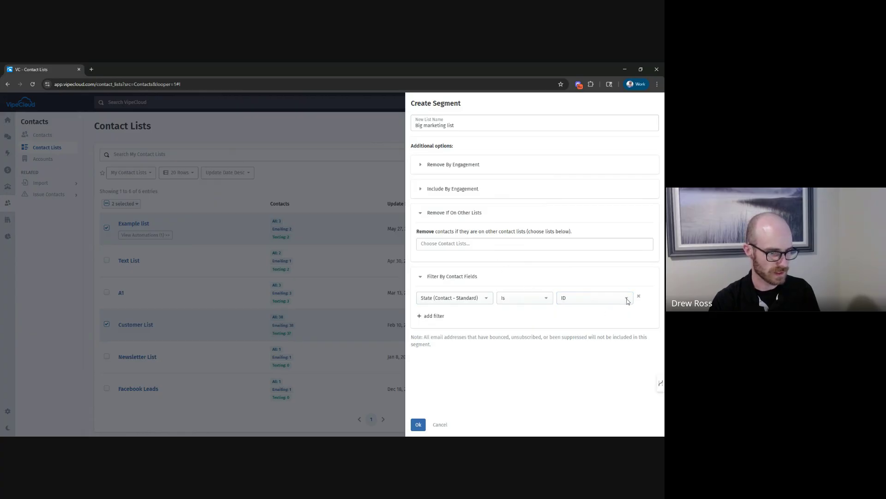
click(440, 424)
Create a segment from the selected Example list and Customer List, keeping the default name and no additional options.
click(135, 206)
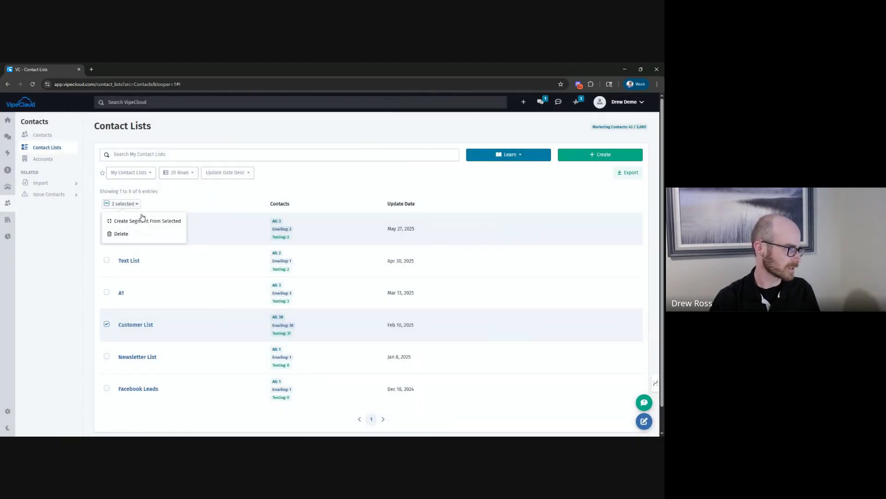
click(141, 217)
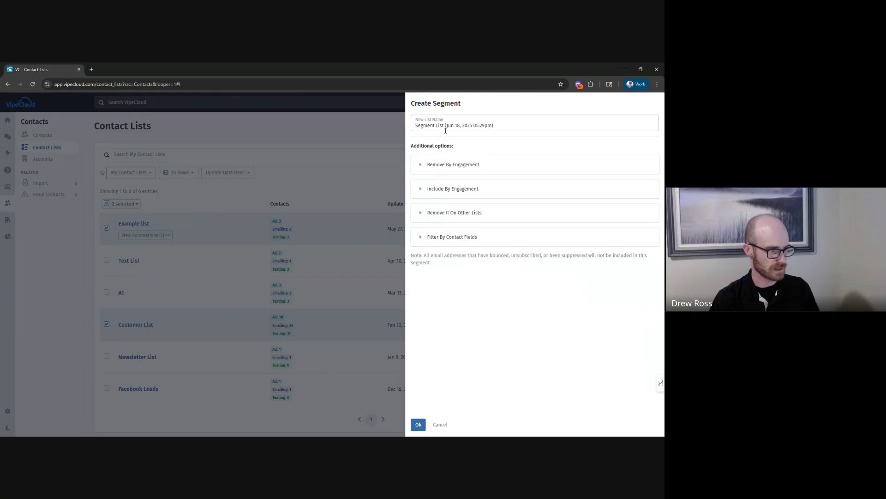
click(445, 130)
click(419, 424)
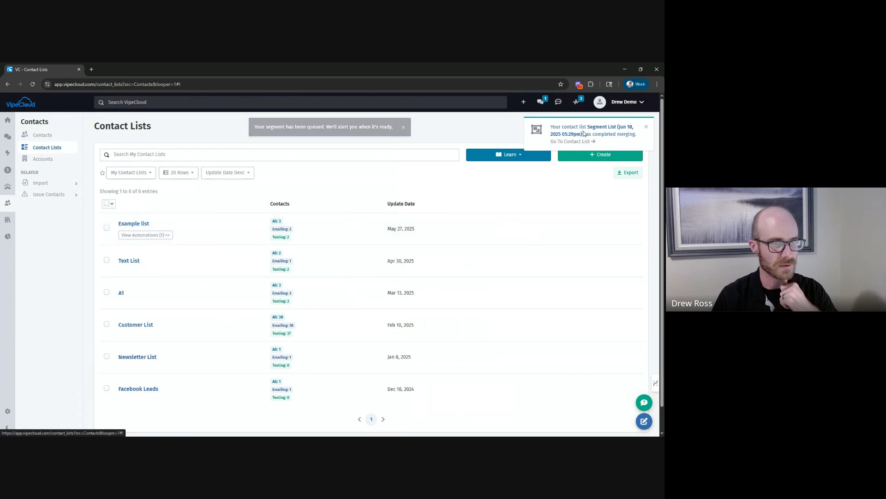
Open the newly merged segment list, look through its contacts, and return to the contact lists.
click(584, 133)
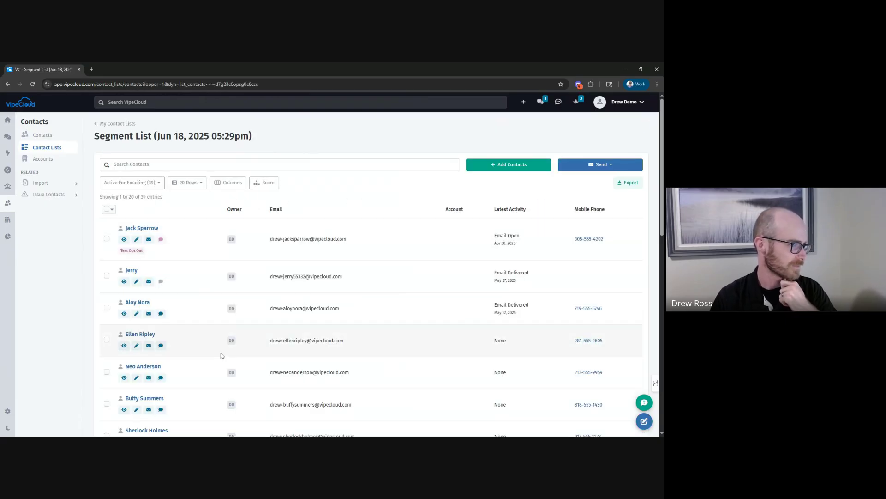
scroll(206, 312, down, 3)
scroll(205, 313, up, 5)
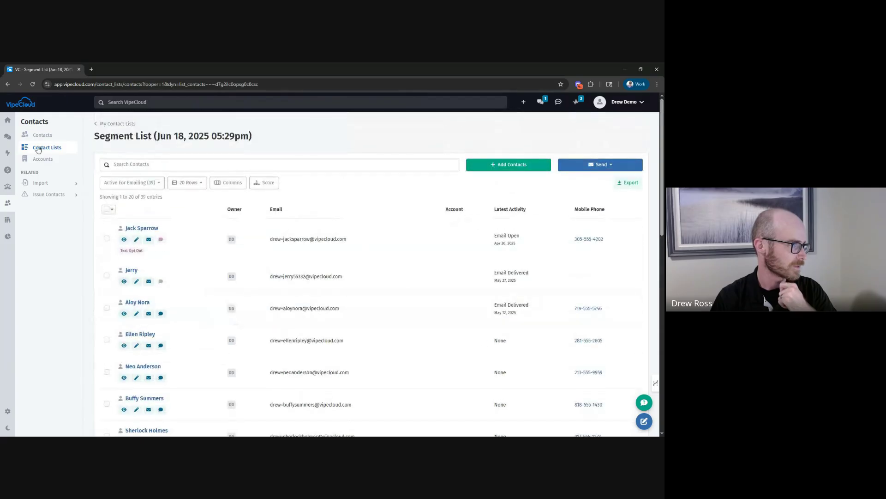
click(47, 147)
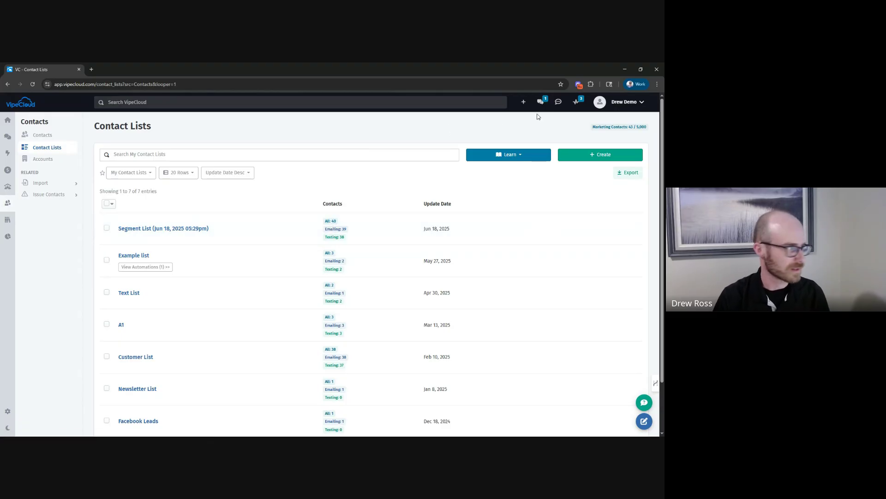
Start a mass email and choose Customer List and Example list as its contact lists.
click(524, 102)
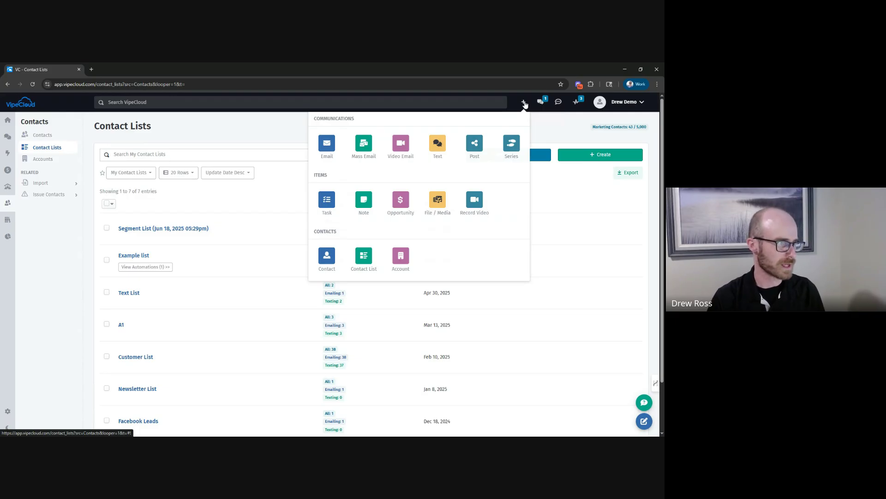
click(363, 147)
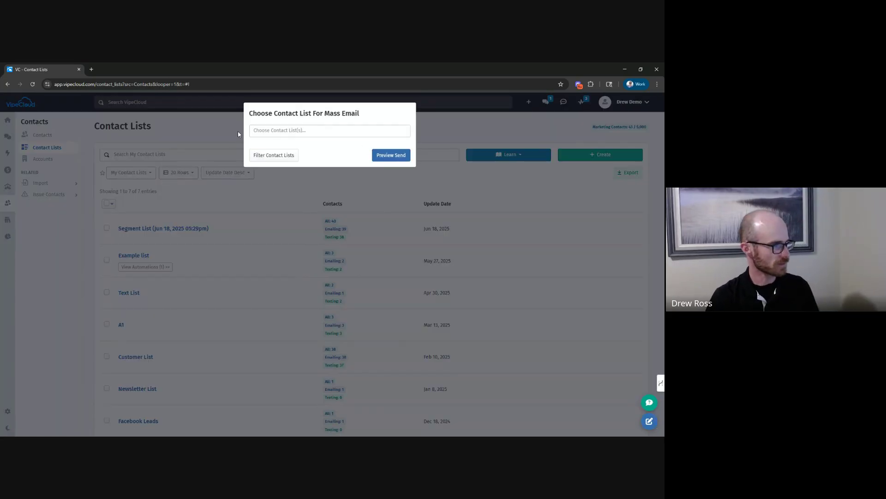
click(276, 130)
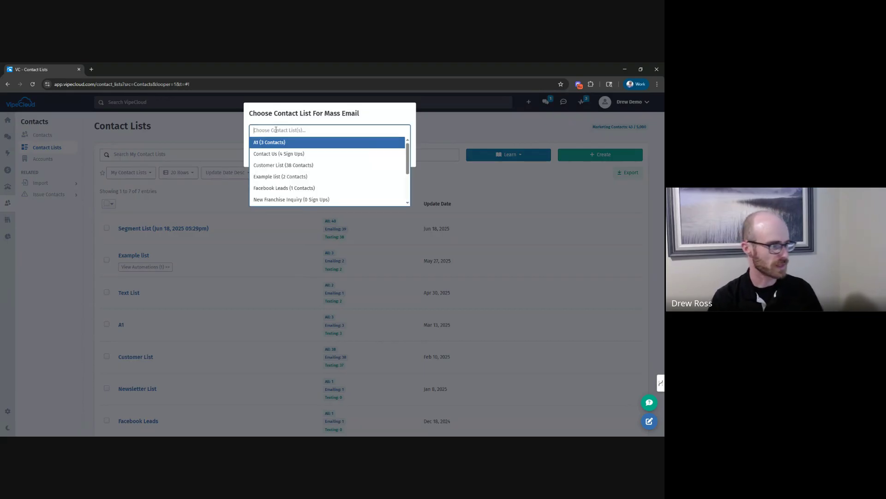
click(308, 165)
click(326, 140)
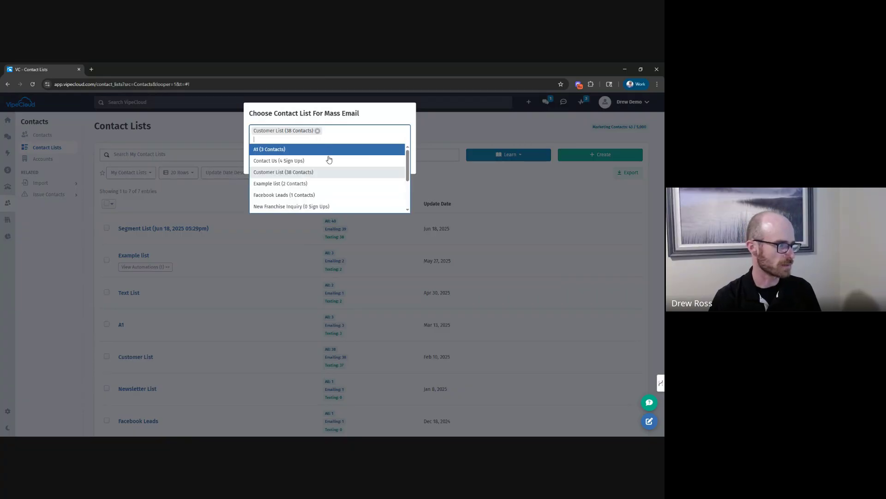
click(340, 183)
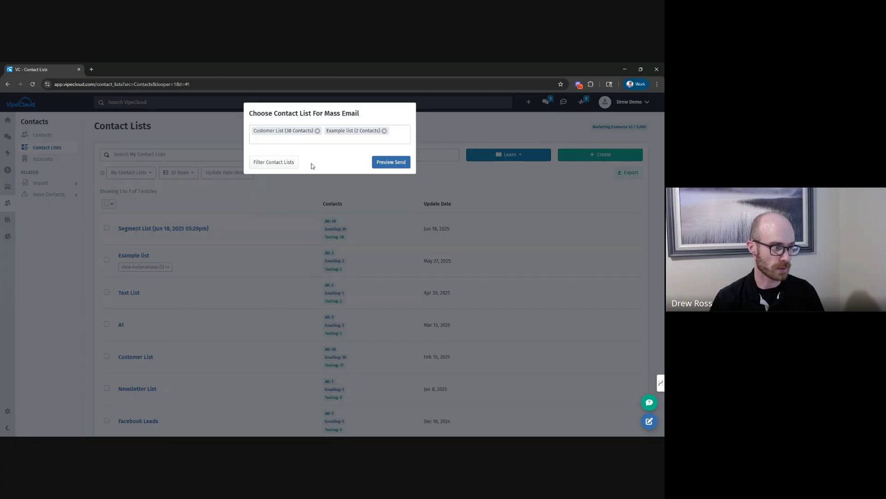
Open the filters for the two chosen contact lists and name the filtered list "Example combined list name".
click(266, 165)
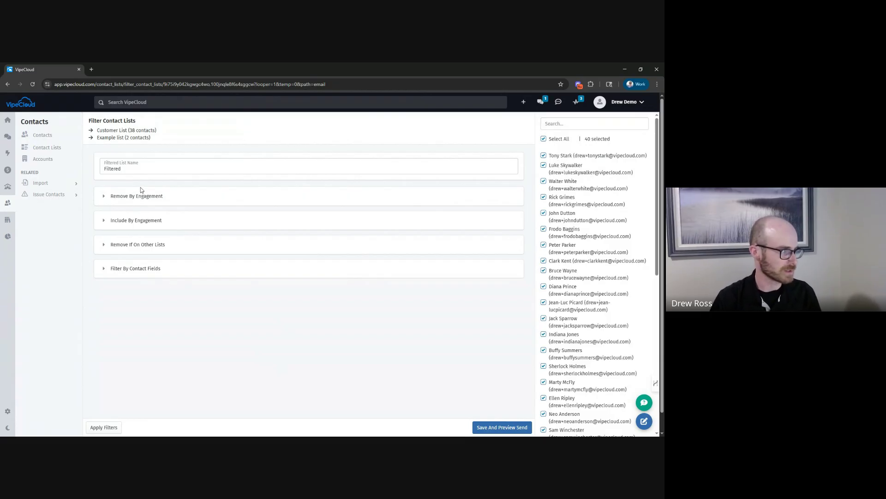
double_click(148, 168)
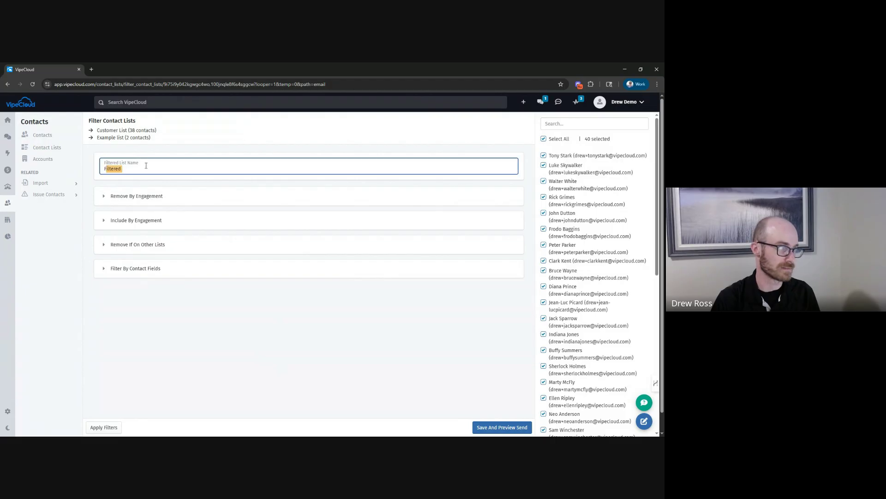
click(149, 169)
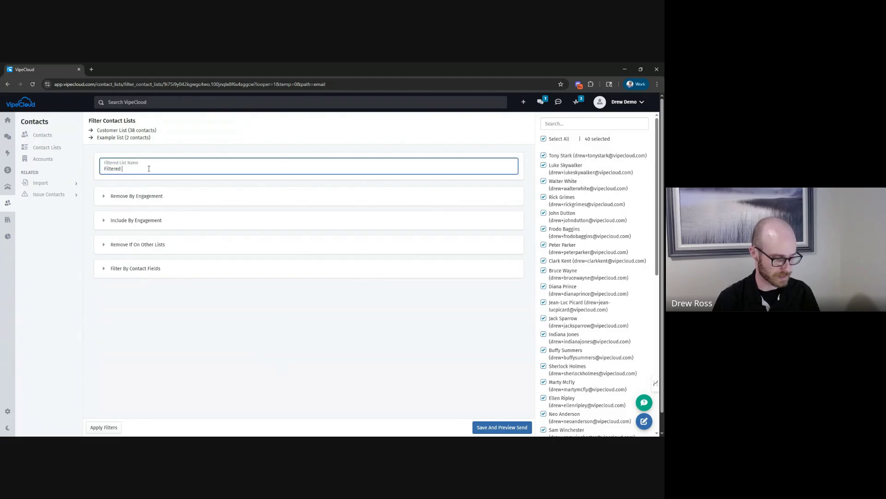
double_click(148, 168)
text(Example )
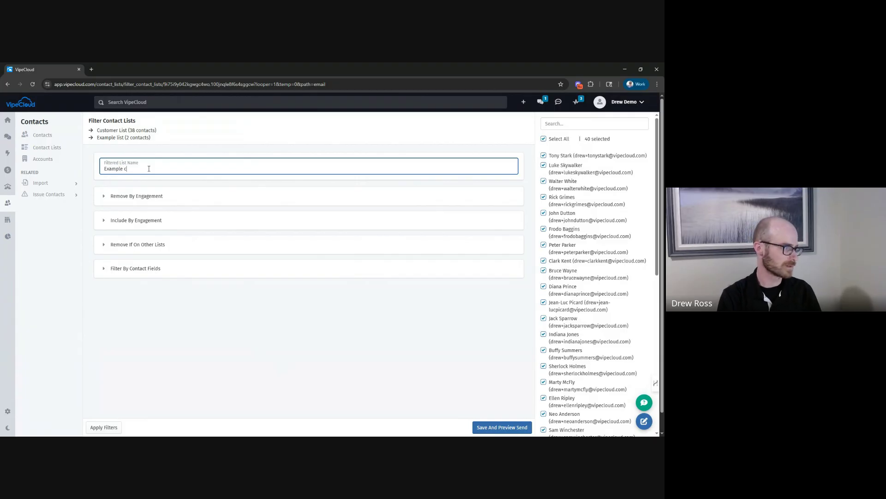
text(combined list n)
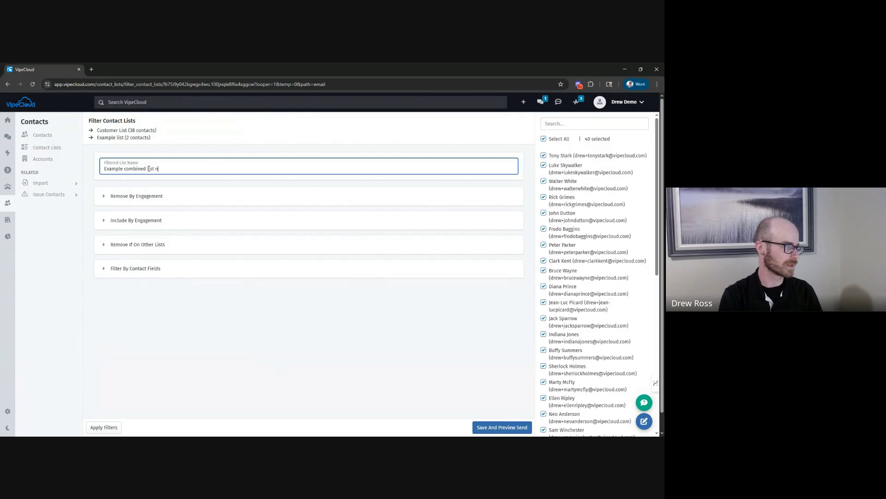
text(ame)
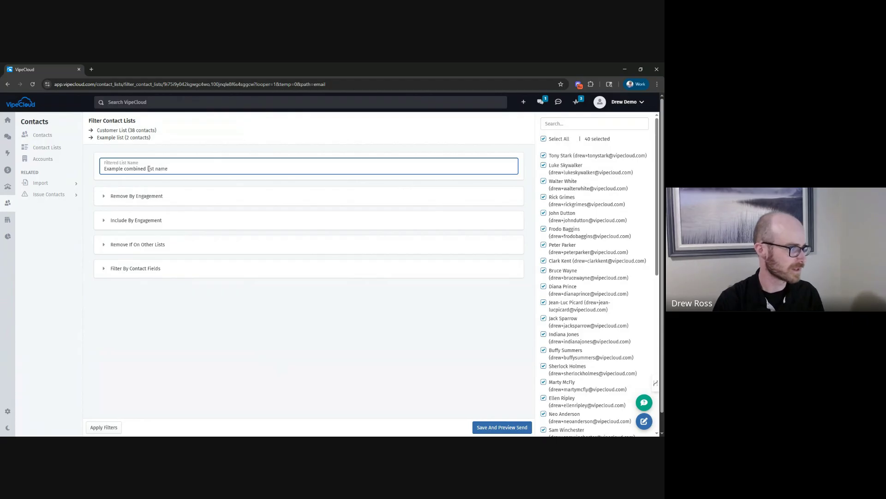
click(265, 301)
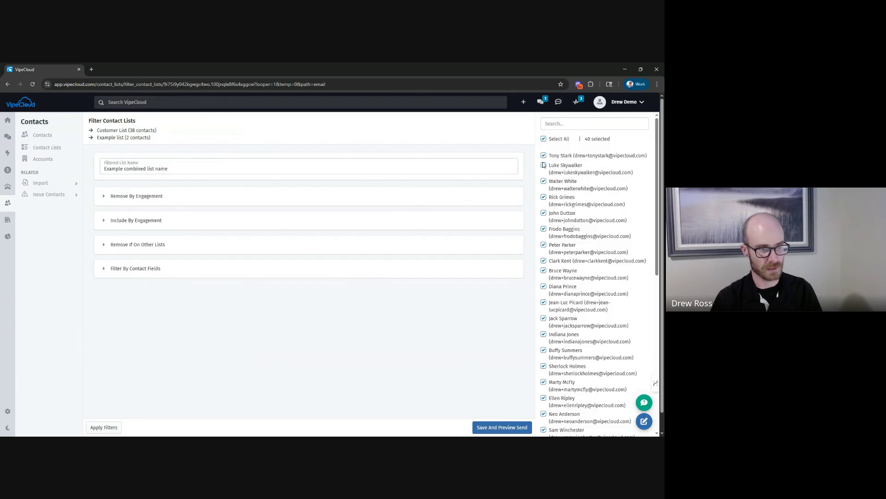
Exclude the third through sixth contacts from the filtered list, and include all four again.
click(543, 180)
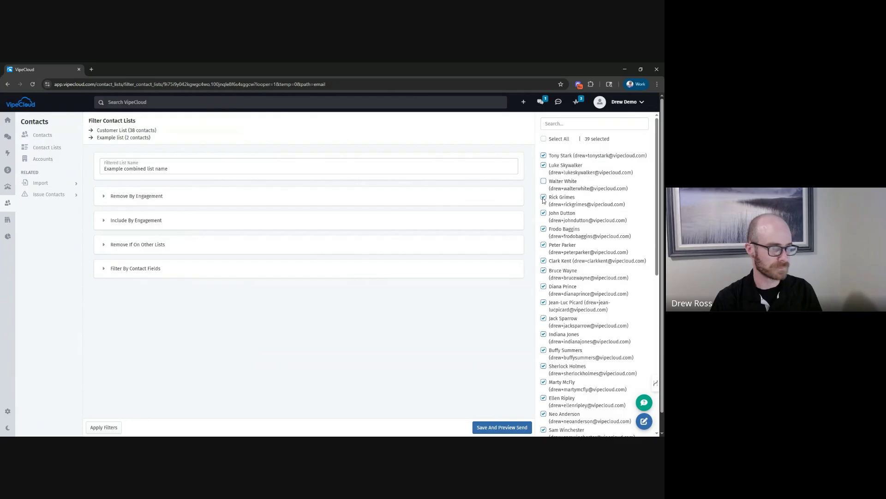
click(543, 196)
click(543, 213)
click(544, 230)
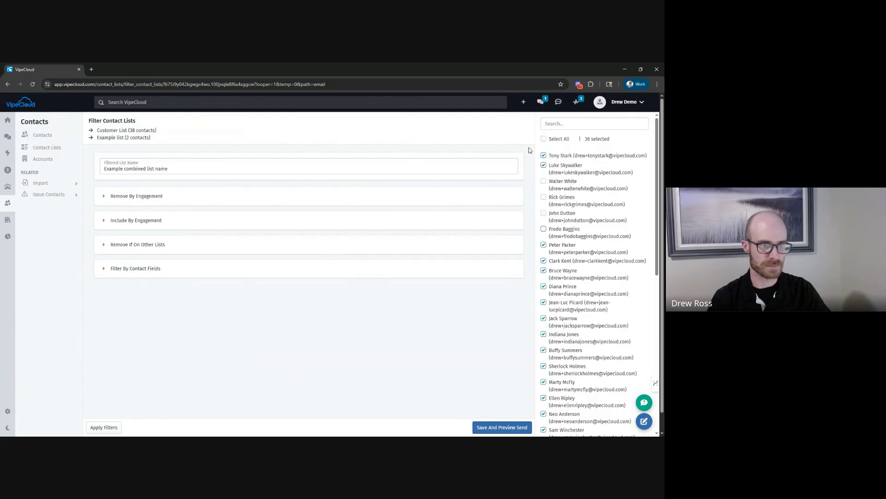
click(544, 181)
click(543, 197)
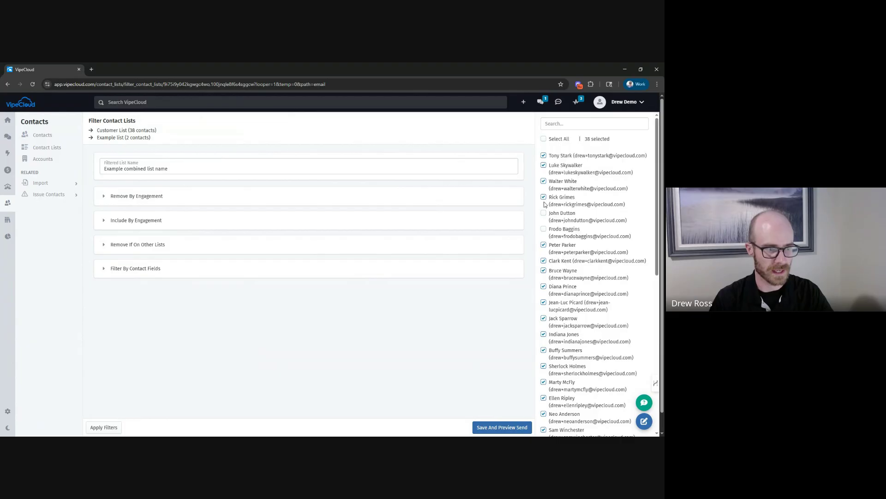
click(543, 213)
click(544, 230)
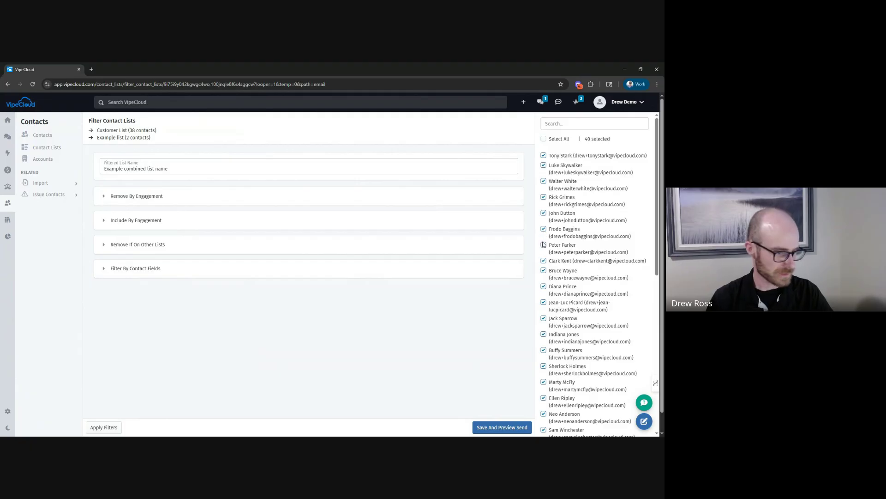
Look through all the contacts included in the filtered list and examine the option to search them.
scroll(575, 318, down, 7)
scroll(570, 331, down, 1)
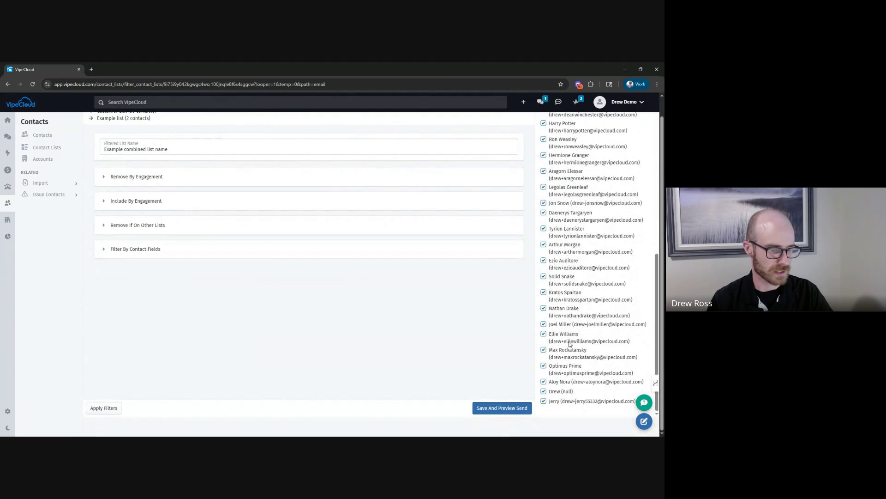
scroll(563, 351, up, 4)
scroll(563, 352, up, 3)
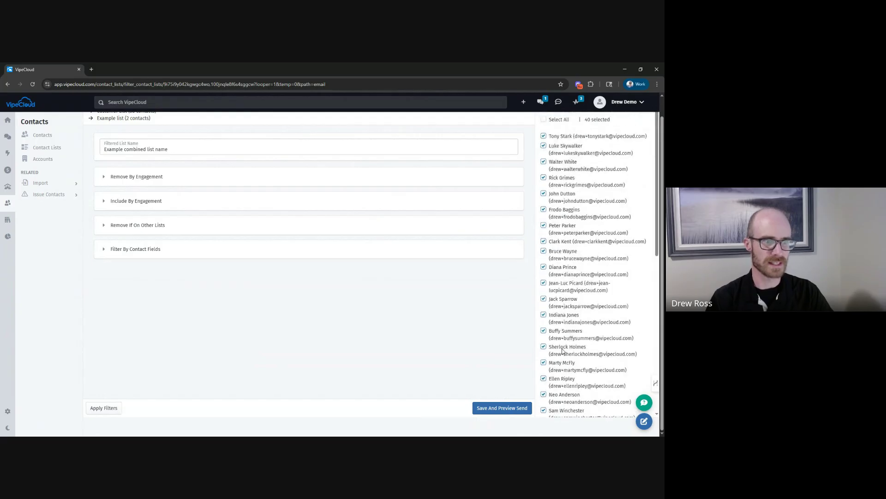
scroll(526, 354, up, 1)
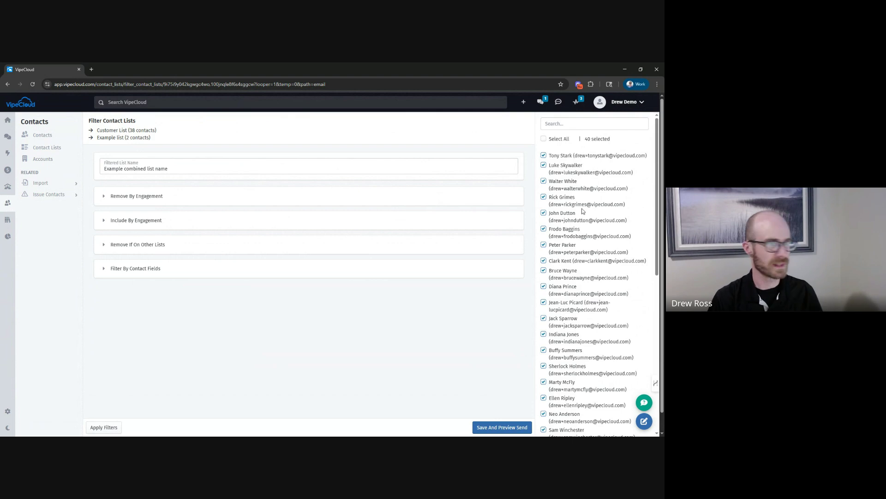
click(566, 124)
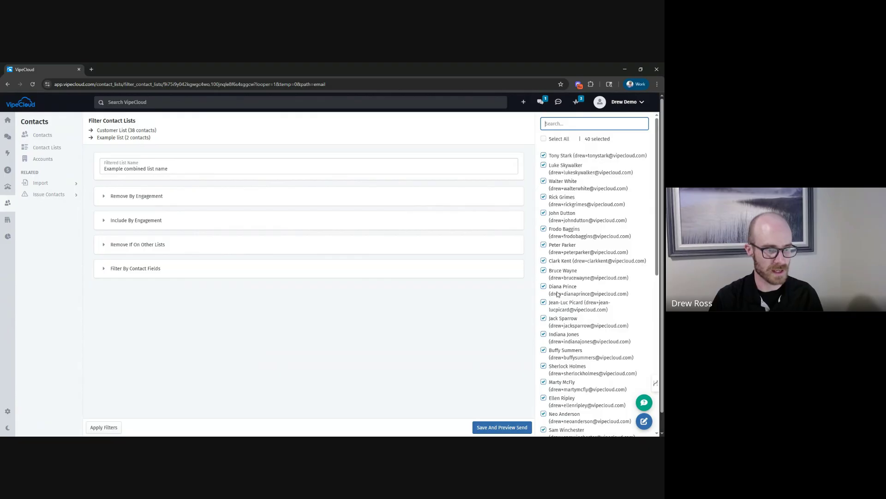
click(510, 298)
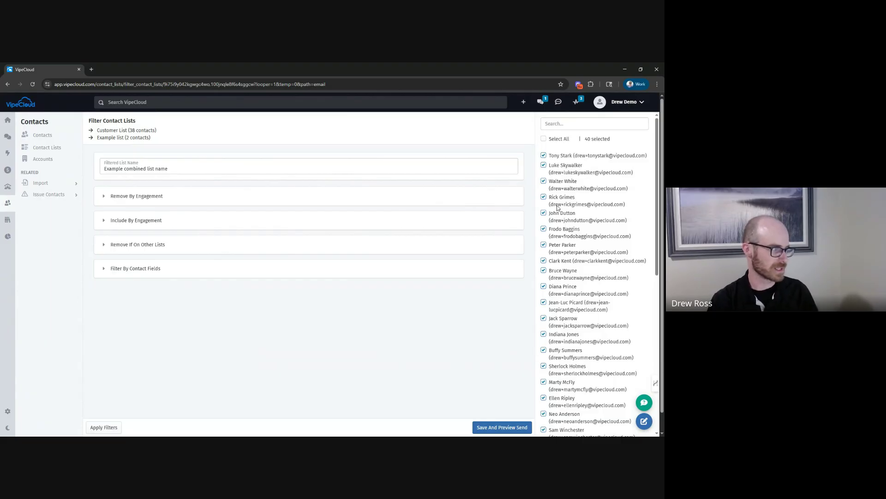
Expand the filter by contact fields and look through the available fields without choosing one.
click(132, 270)
click(131, 290)
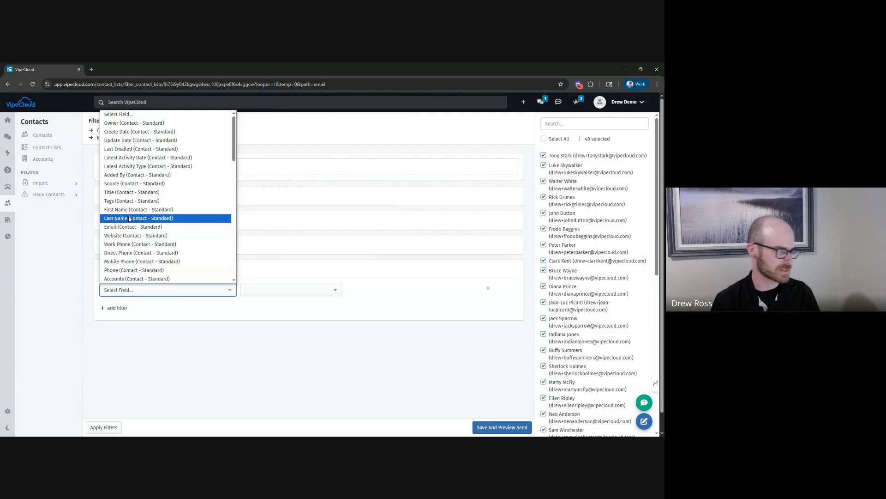
click(206, 366)
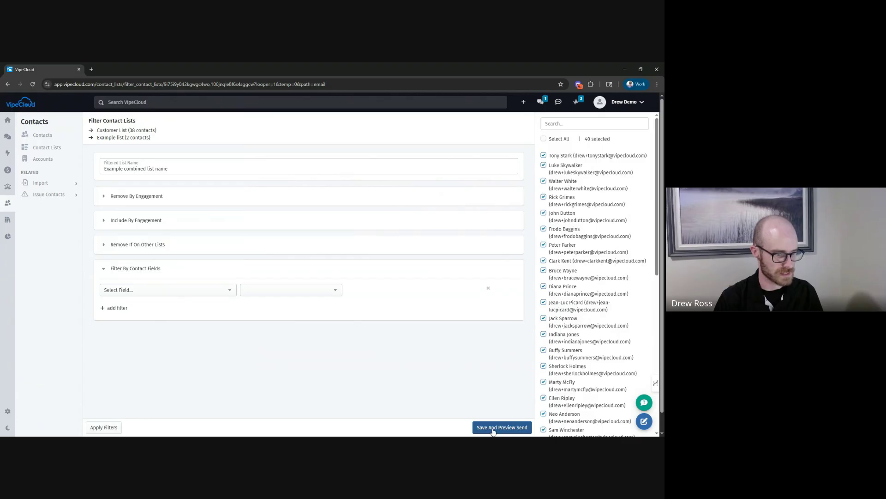
Save the filtered list and preview its mass email, and return to the contact lists without sending.
click(492, 429)
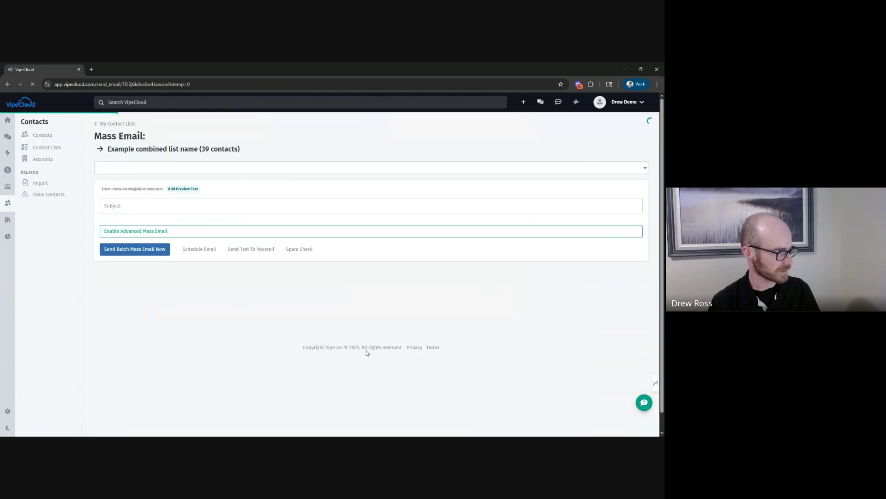
drag(114, 150, 224, 150)
click(240, 152)
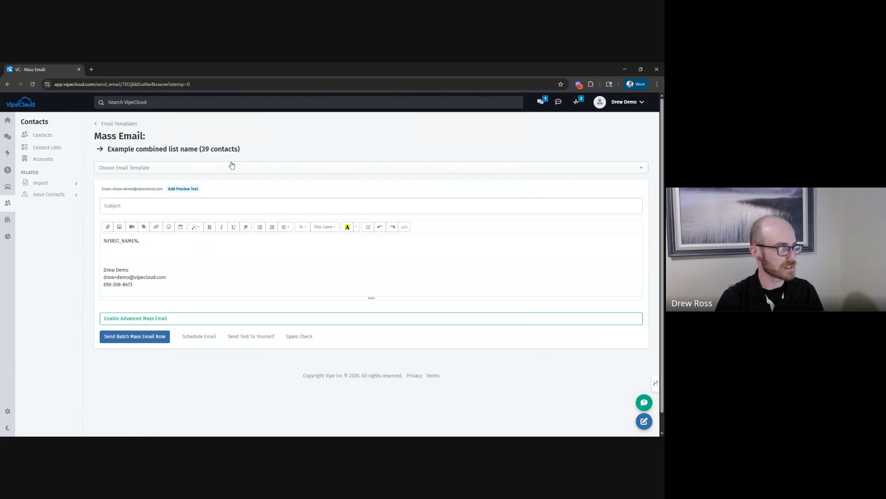
click(49, 148)
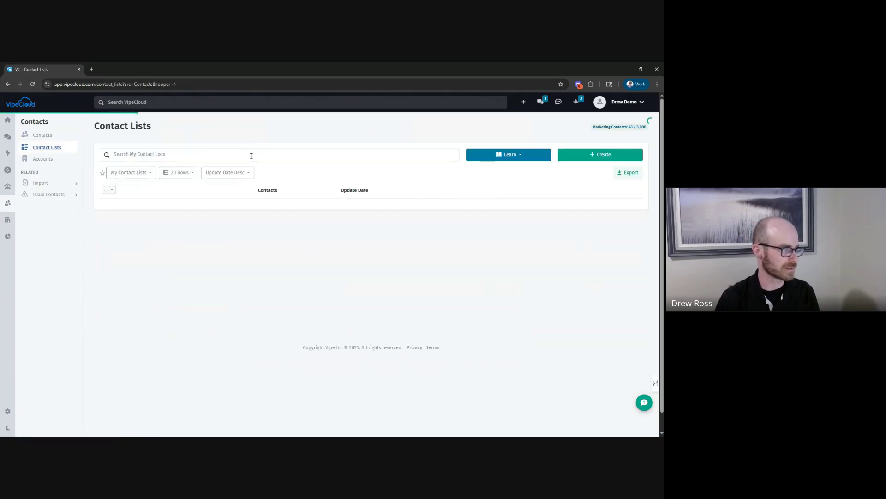